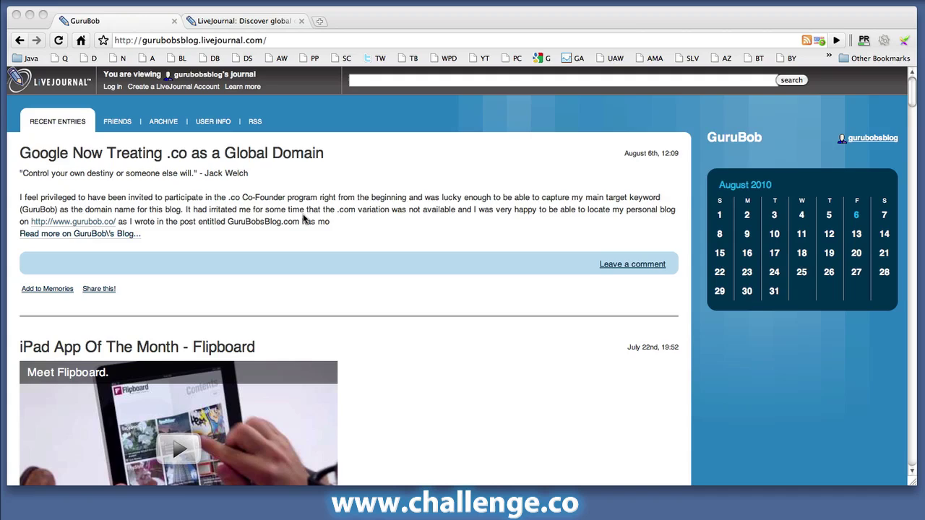
Look over gurubobsblog's user profile, then switch to the livejournal.com home page tab
scroll(333, 223, down, 3)
scroll(405, 242, up, 3)
click(211, 125)
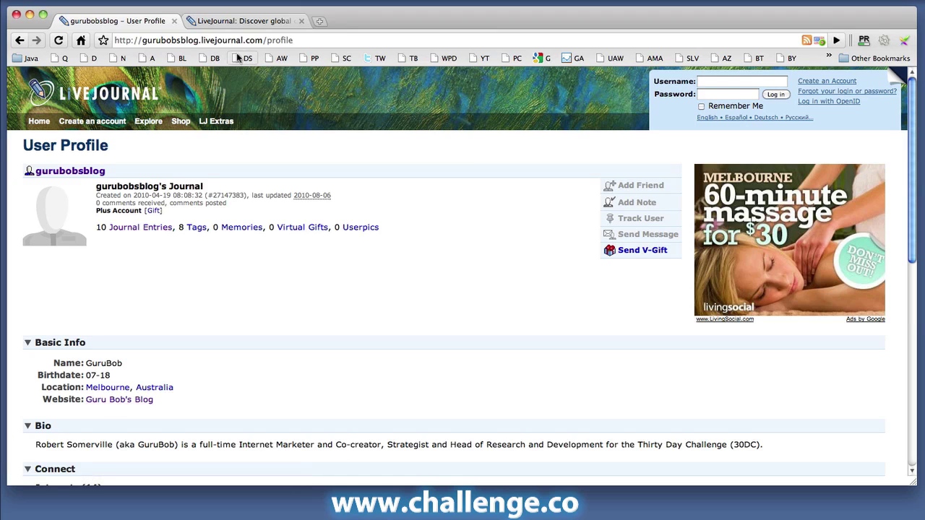
click(242, 21)
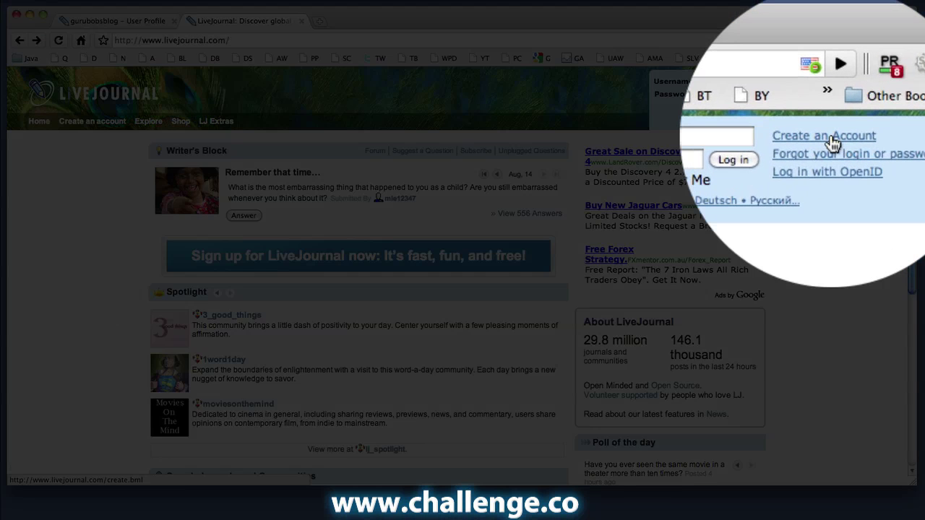
Start the signup for the new 2010challenge LiveJournal account from Create an Account
click(831, 136)
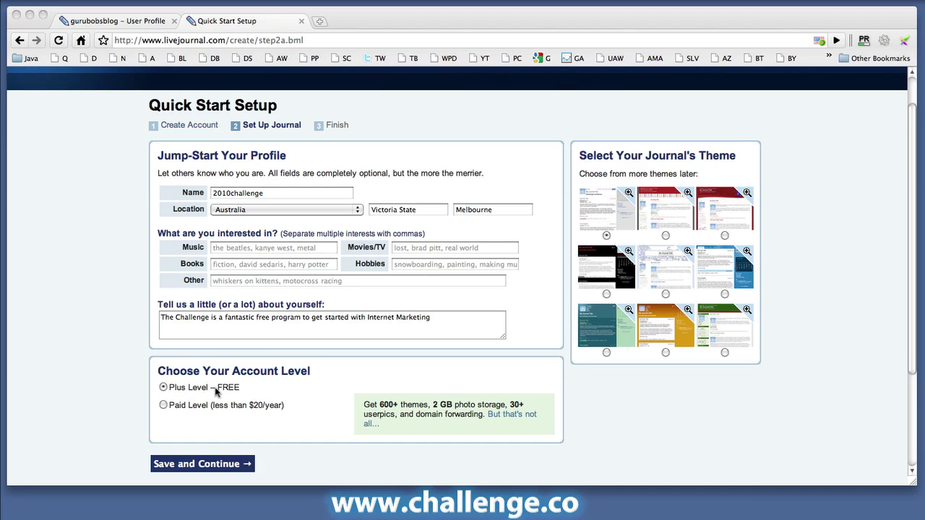
Save the Quick Start Setup to reach the Congratulations page
click(213, 468)
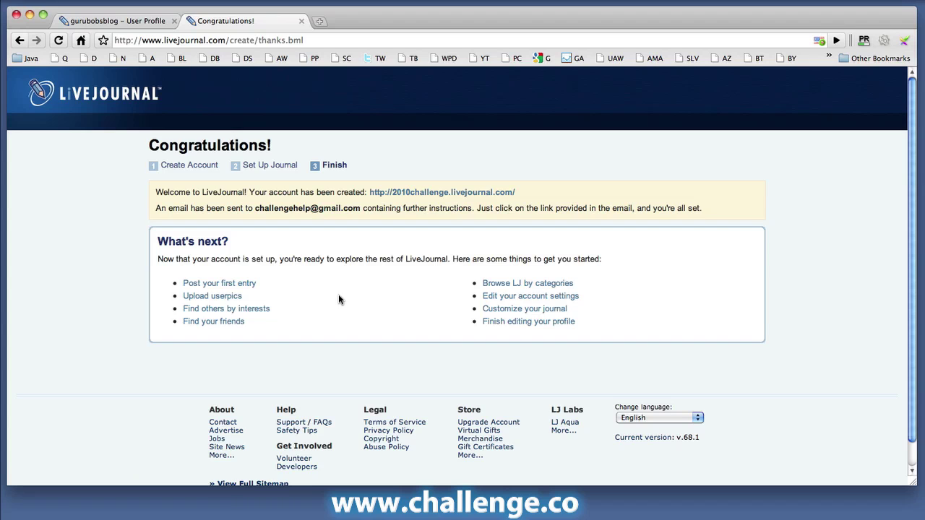
Open the 2010challenge profile editor and scroll down to the web page fields
click(531, 323)
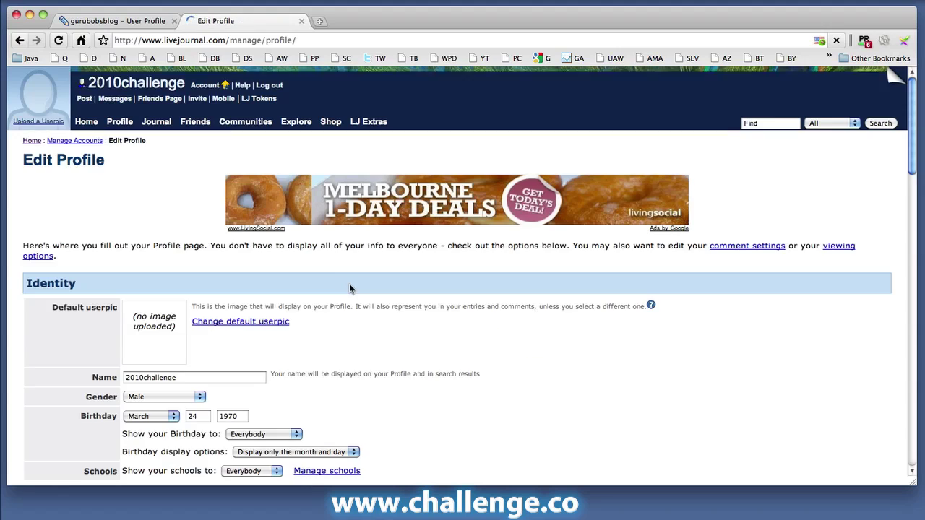
scroll(138, 218, down, 5)
scroll(138, 218, down, 3)
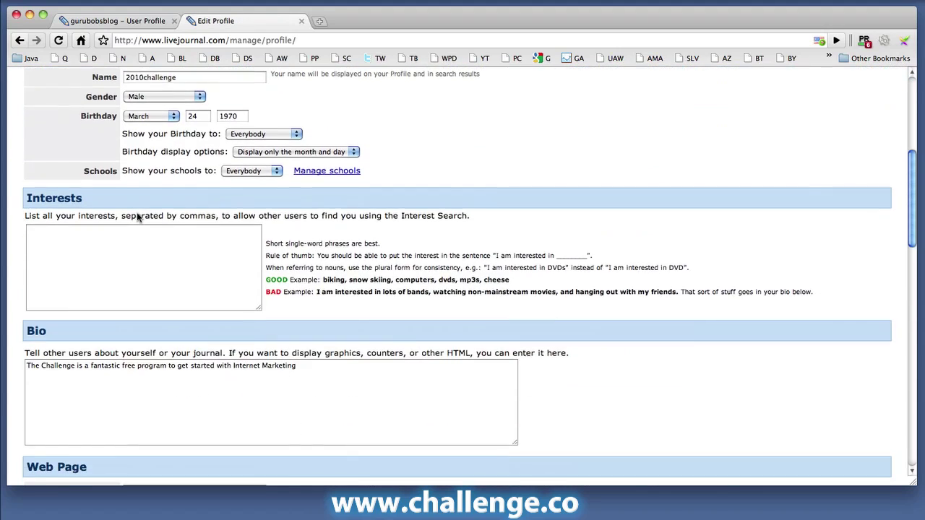
scroll(138, 218, down, 3)
scroll(138, 217, down, 1)
scroll(138, 218, up, 10)
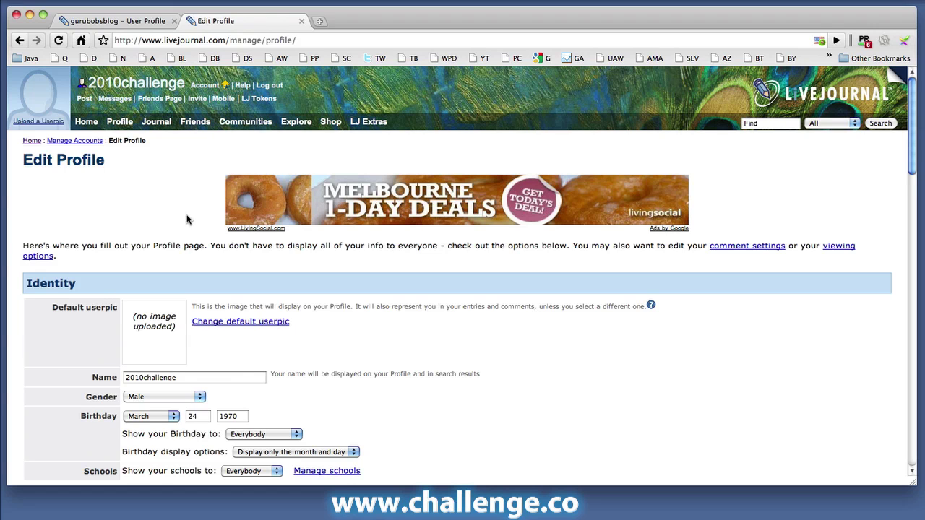
scroll(181, 217, down, 3)
scroll(181, 217, down, 3)
scroll(181, 218, down, 1)
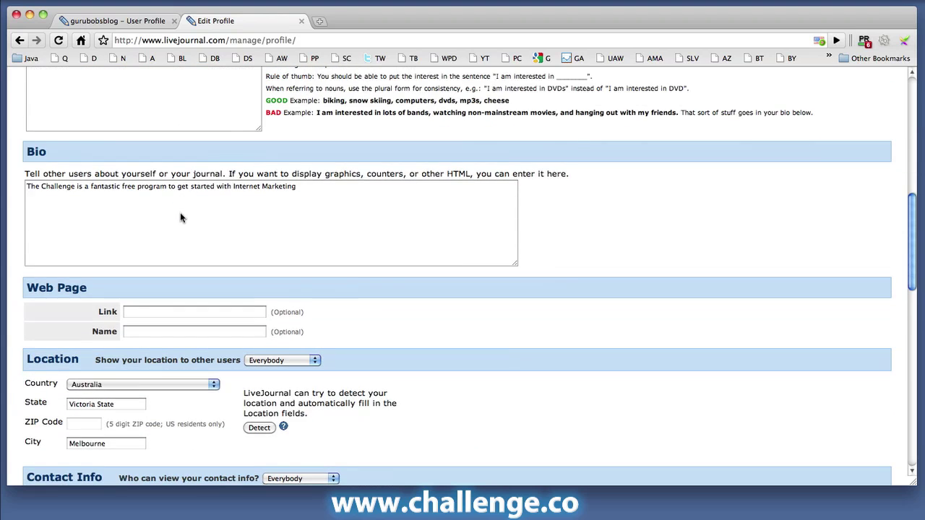
scroll(181, 216, down, 1)
scroll(181, 217, down, 1)
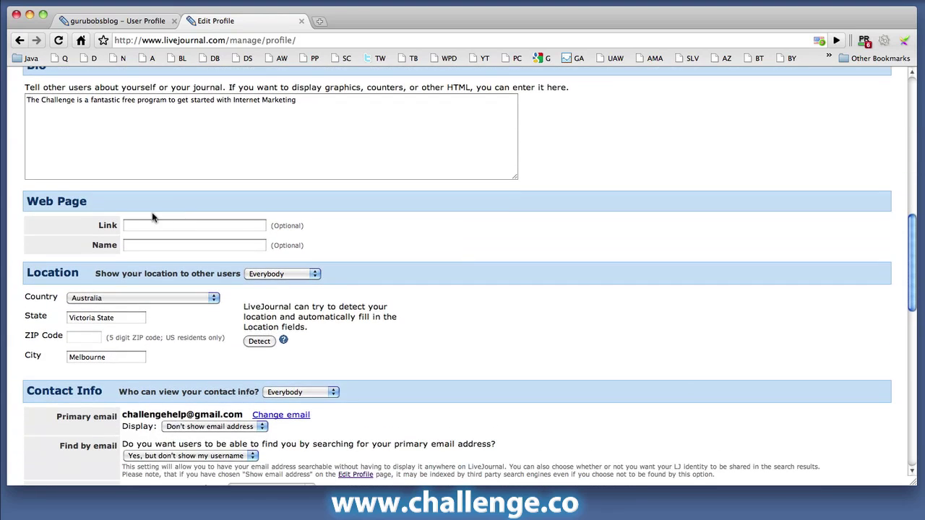
click(145, 227)
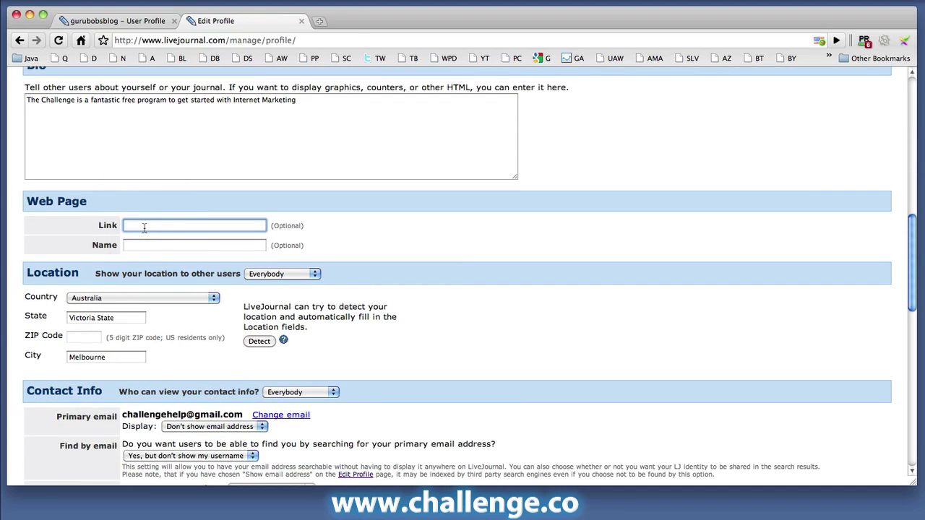
text(The Chall)
text(enge Blog)
drag(212, 226, 116, 226)
key(ctrl+x)
click(144, 245)
key(ctrl+v)
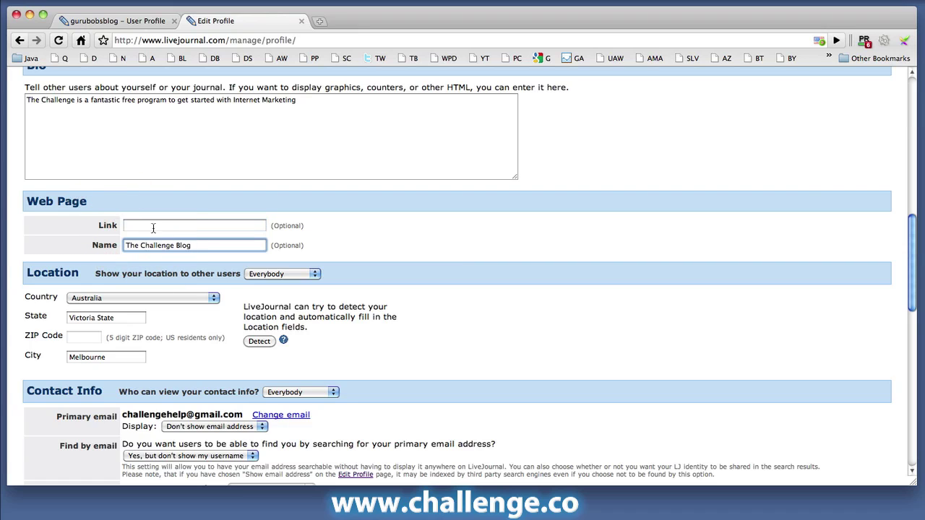
click(153, 225)
text(http:)
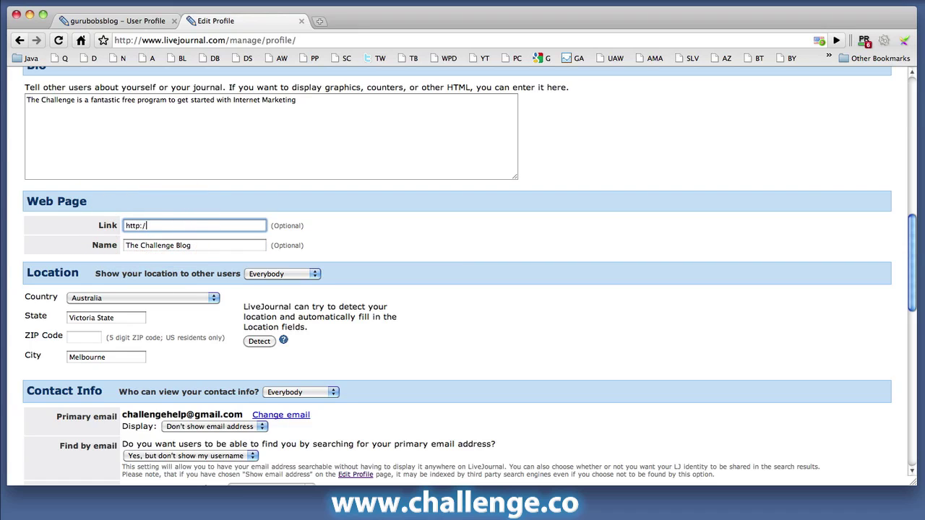
text(//www.)
text(challenge.co/)
text(blog)
Save the profile changes
scroll(214, 260, down, 2)
scroll(215, 263, down, 3)
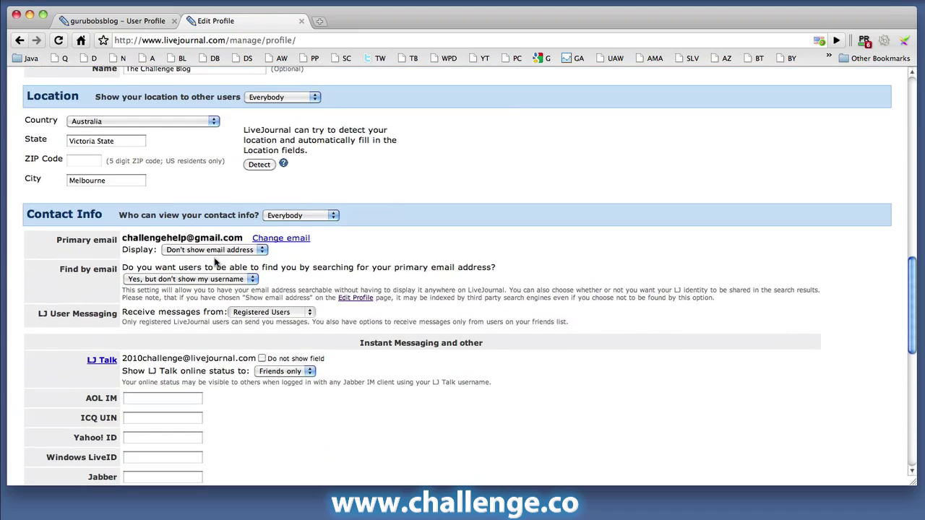
scroll(215, 262, down, 10)
scroll(217, 262, down, 1)
click(457, 325)
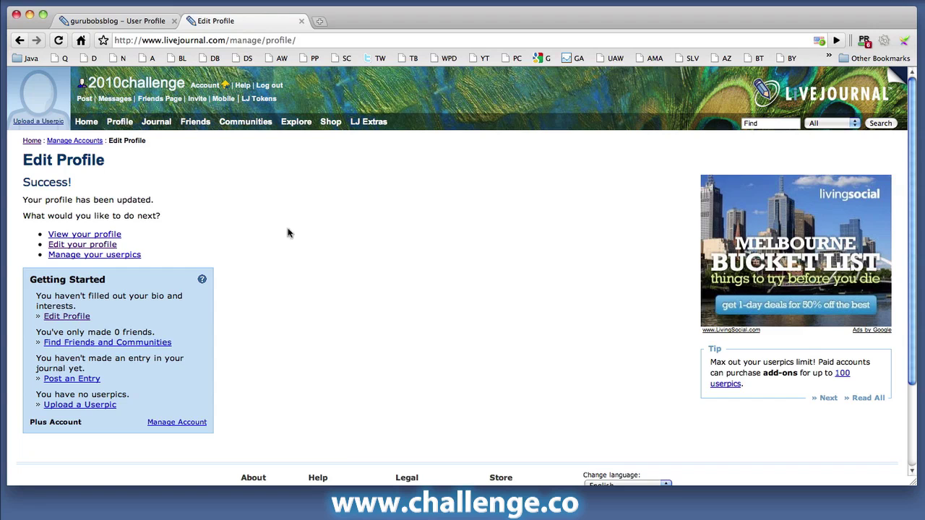
mouse_move(296, 121)
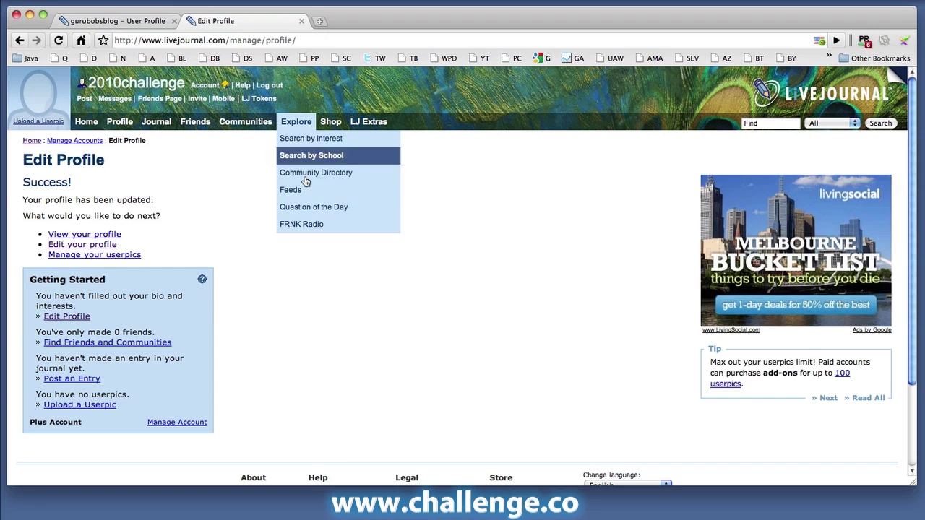
Go to 2010challenge.livejournal.com to view the new journal
click(221, 224)
click(312, 39)
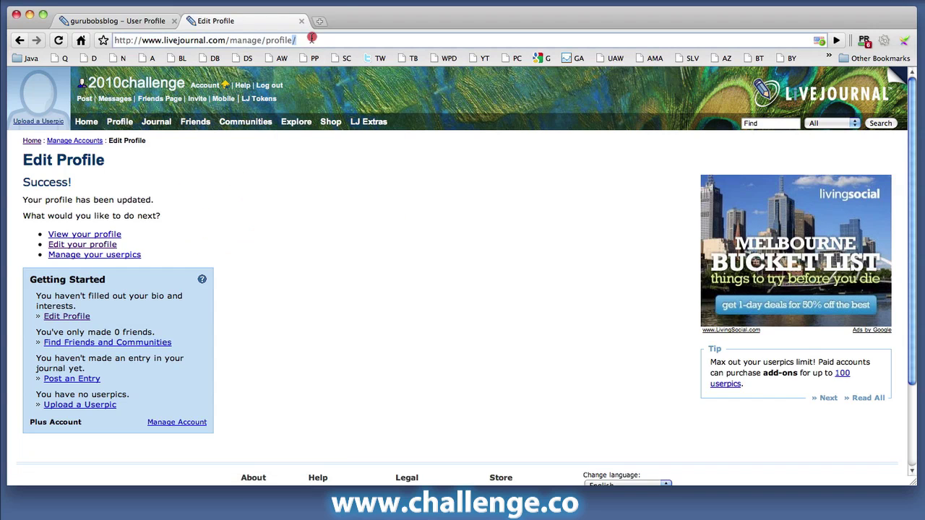
text(2)
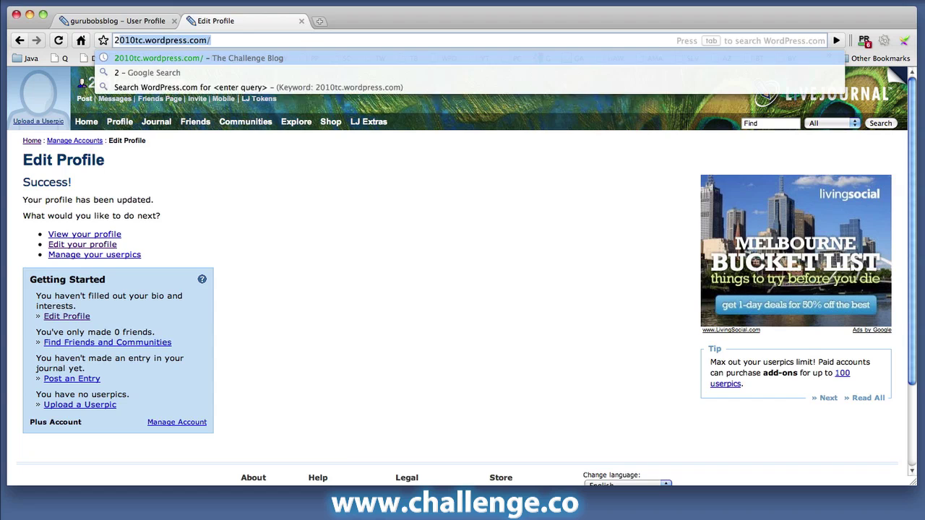
text(010chal)
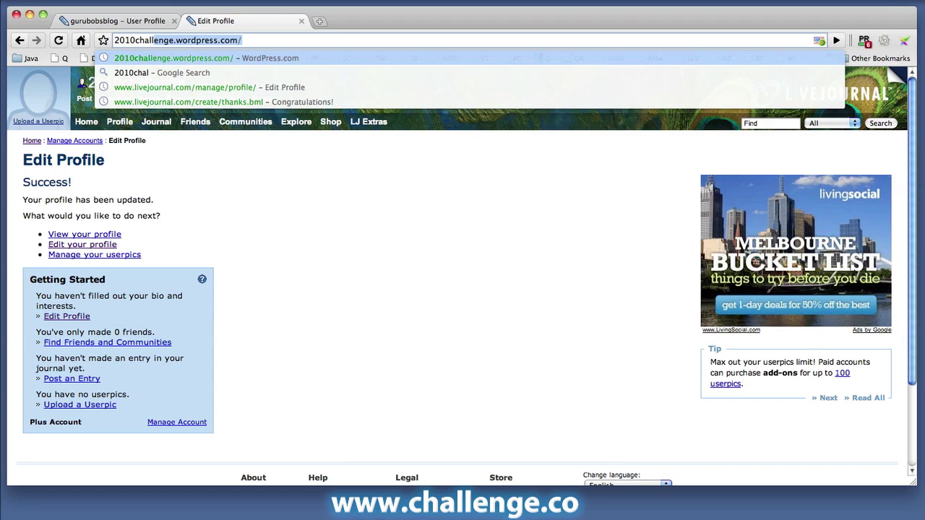
text(lenge.livej)
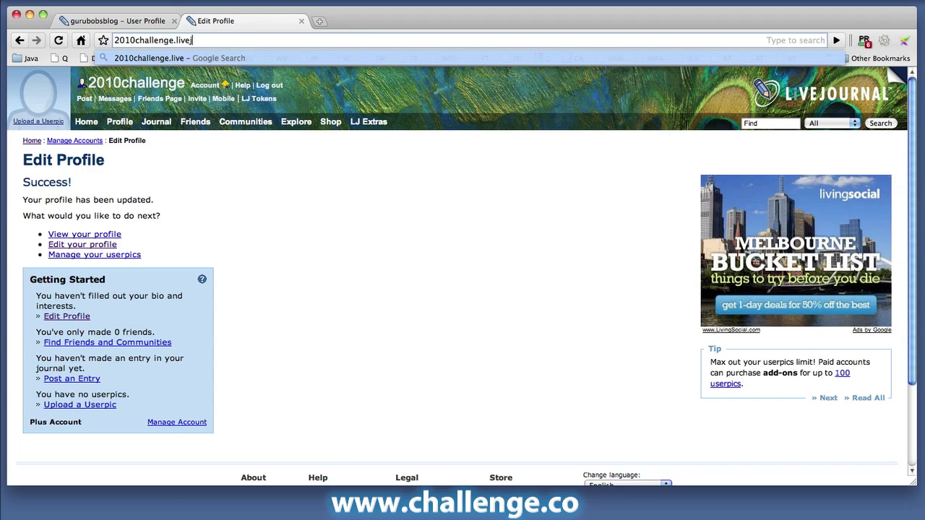
text(ournal.com)
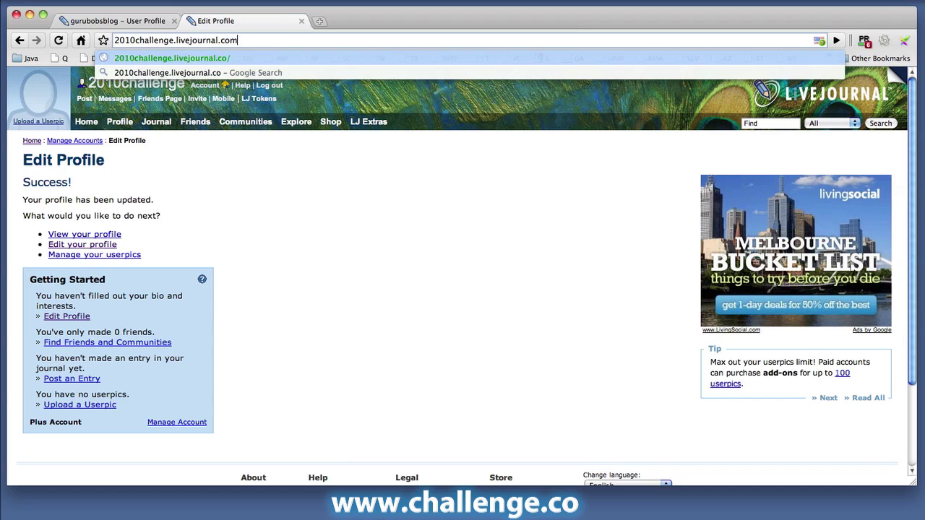
key(Return)
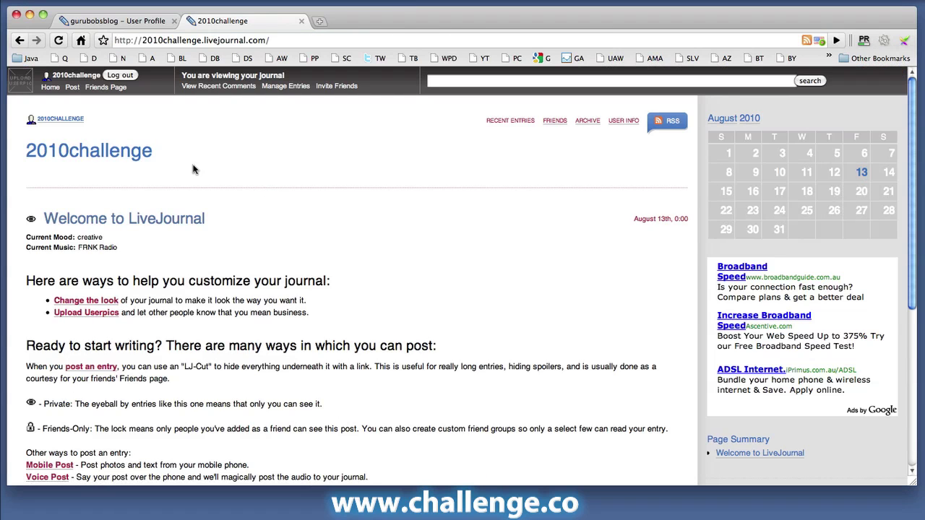
Open the 2010challenge journal's USER INFO profile page
scroll(274, 166, down, 5)
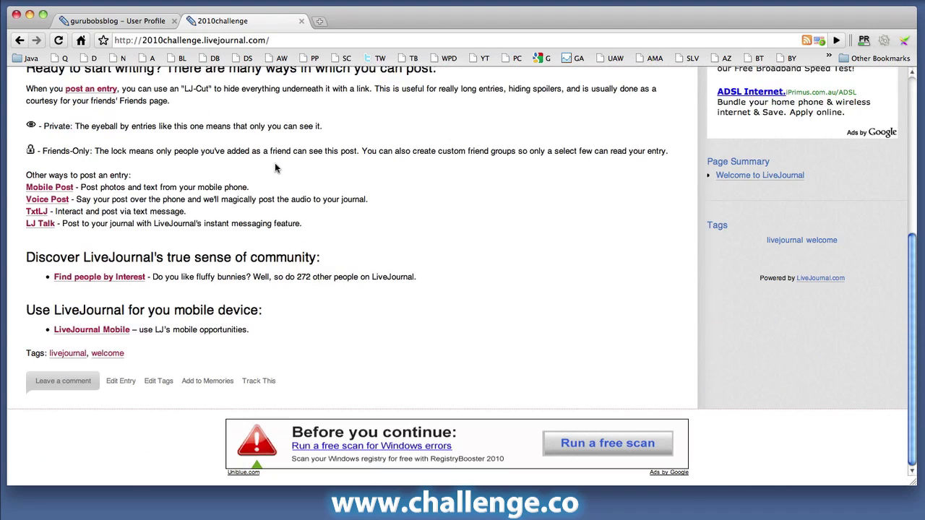
scroll(274, 168, up, 5)
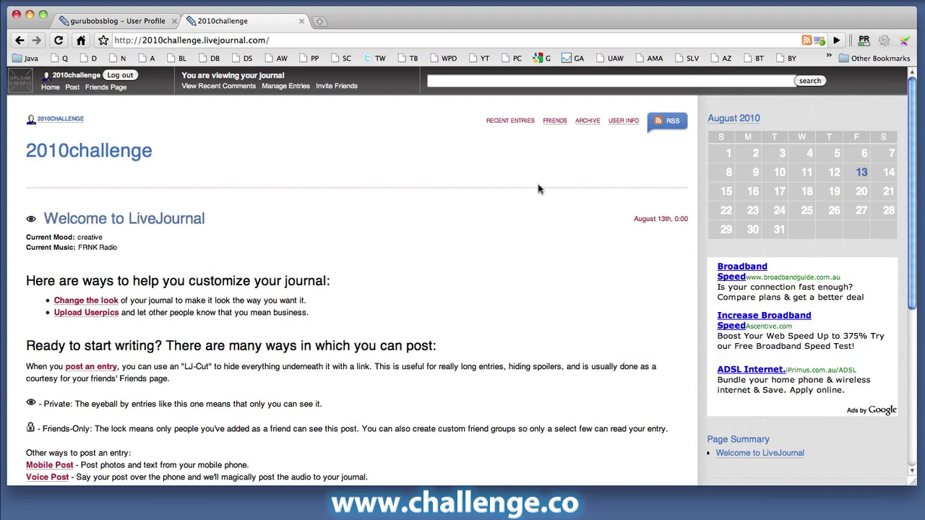
click(622, 121)
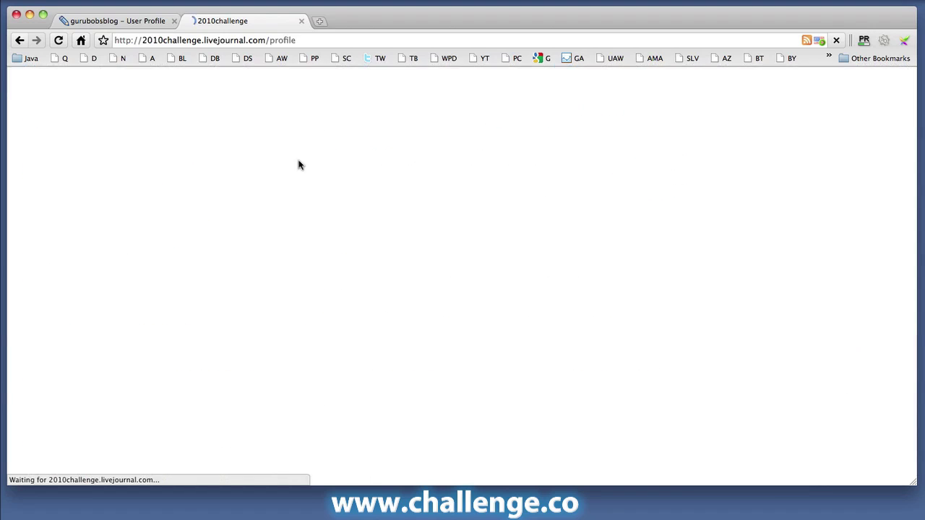